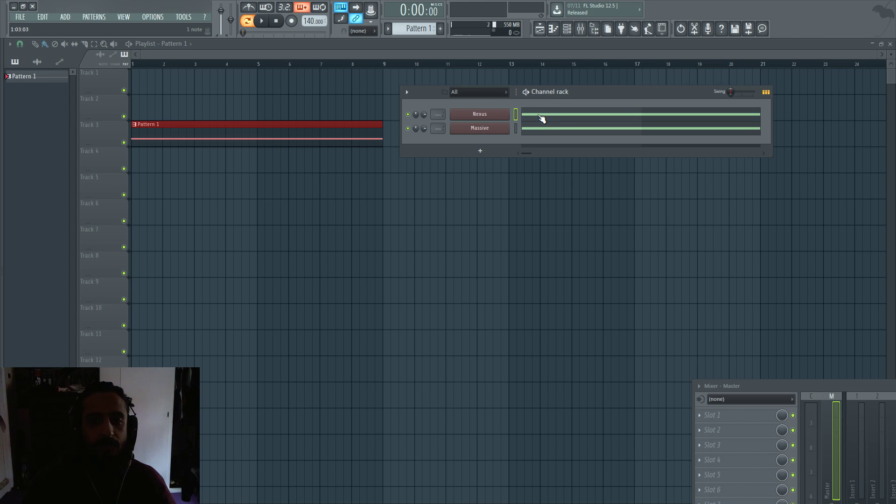
left_click(556, 116)
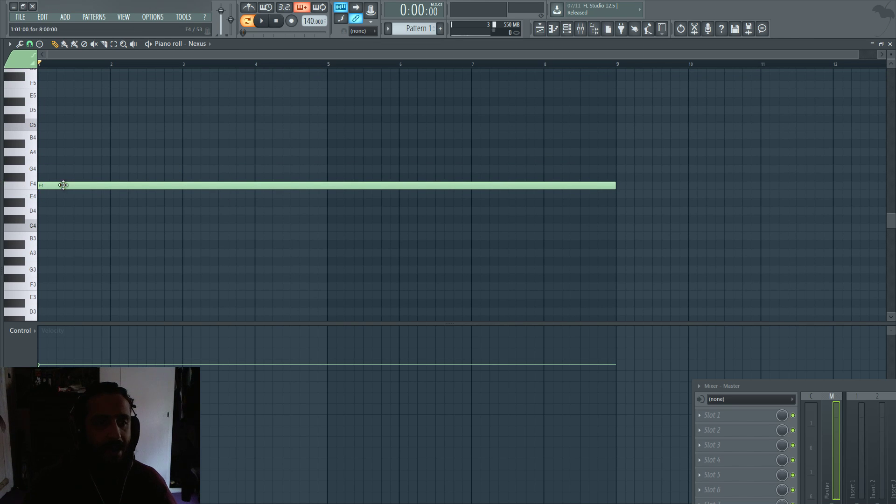
left_click(31, 187)
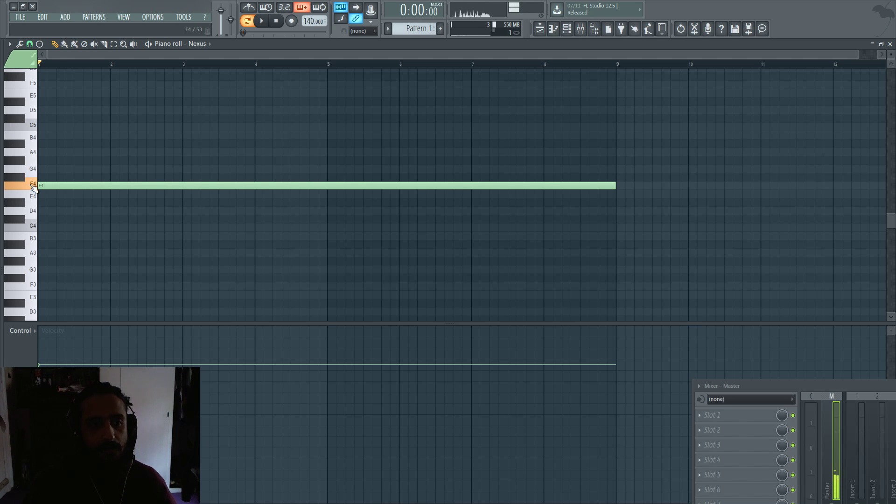
scroll(162, 235, "up", 4)
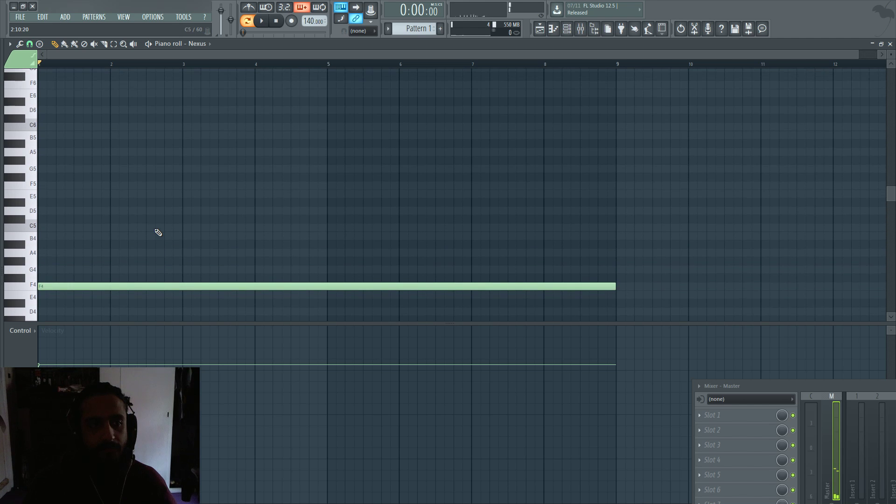
left_click(33, 185)
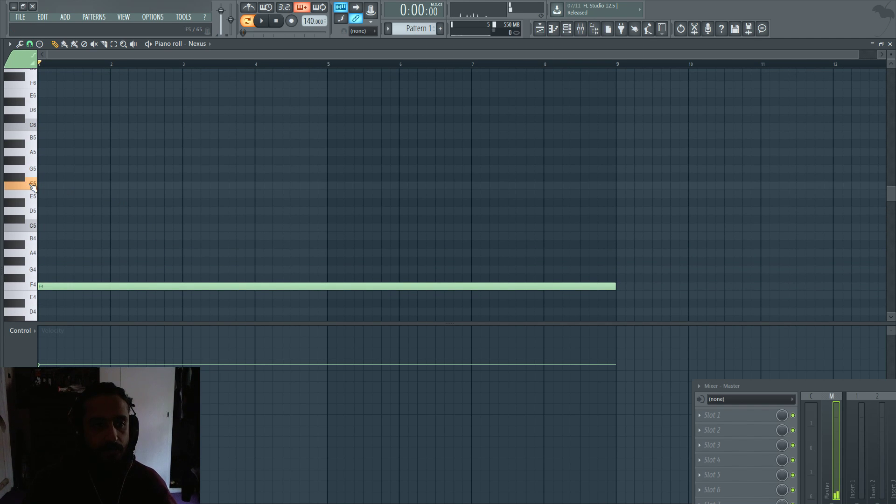
Show the playlist with Pattern 1 on Track 3 and bring up the channel rack with Nexus and Massive.
left_click(542, 29)
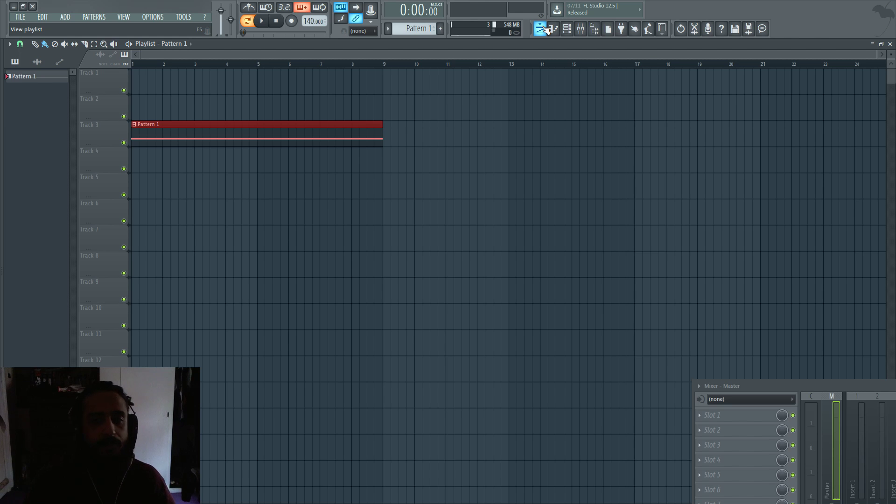
left_click(567, 28)
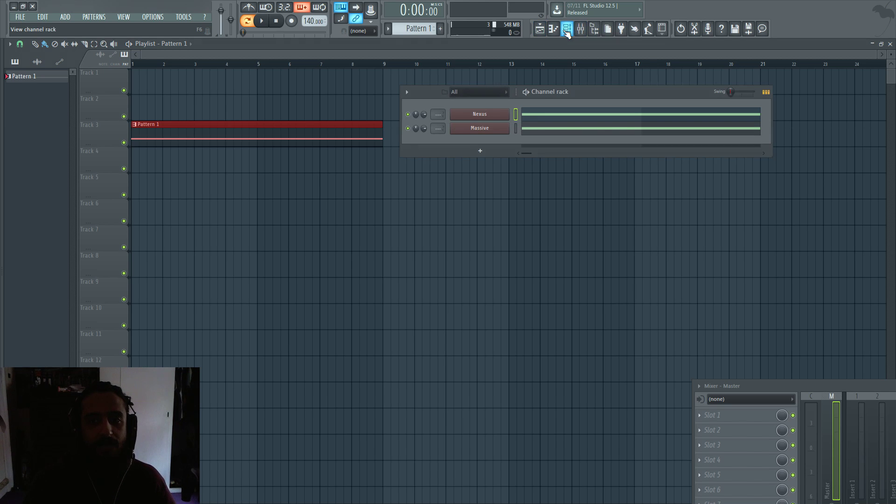
Open Nexus with the VO Classical Choir 1 preset and raise its pitch knob range to 12 semitones.
left_click(486, 114)
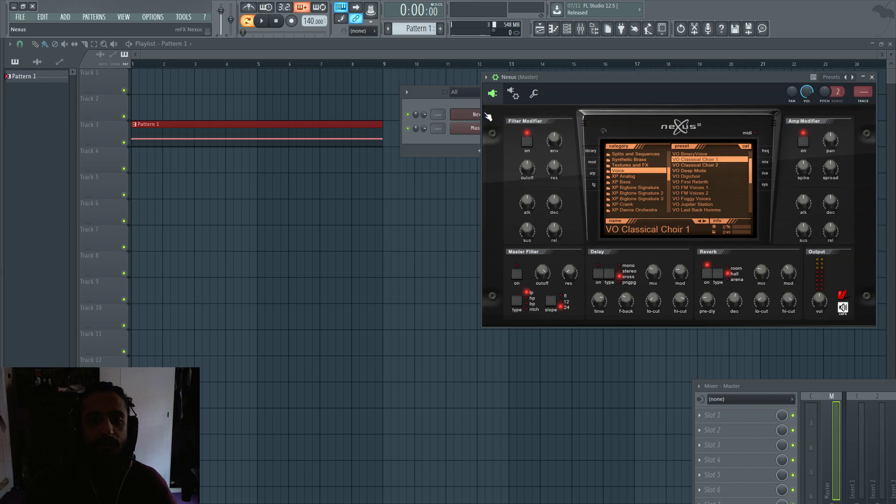
left_click_drag(576, 74, 512, 77)
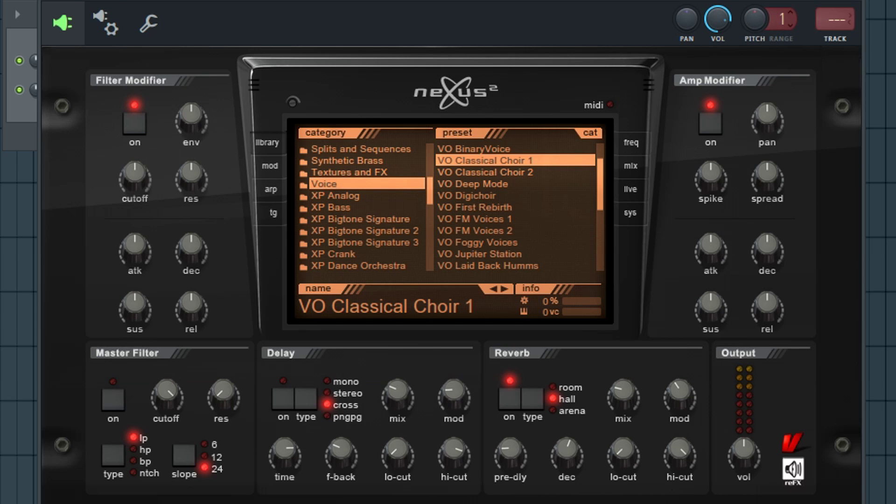
mouse_move(781, 18)
left_mouse_down()
mouse_move(780, 5)
mouse_move(779, 20)
left_mouse_up()
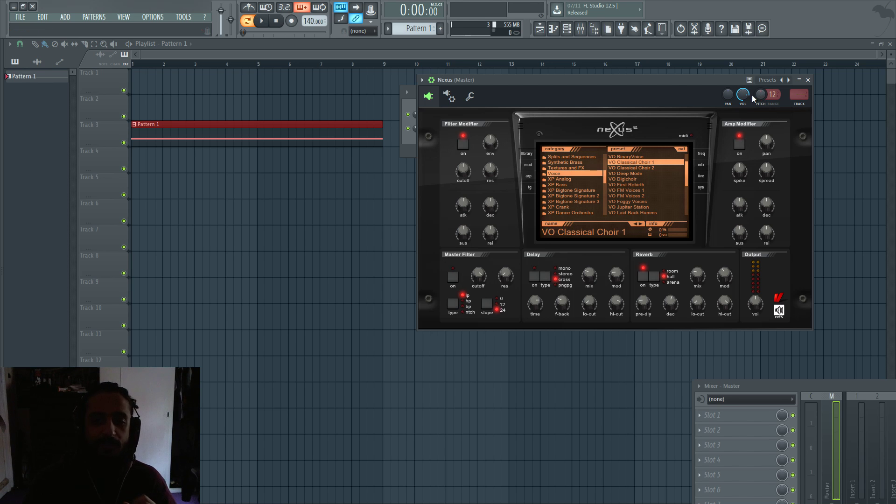
In Nexus's mod settings, set the pitch-bend range to 12 up and 12 down.
left_click(528, 164)
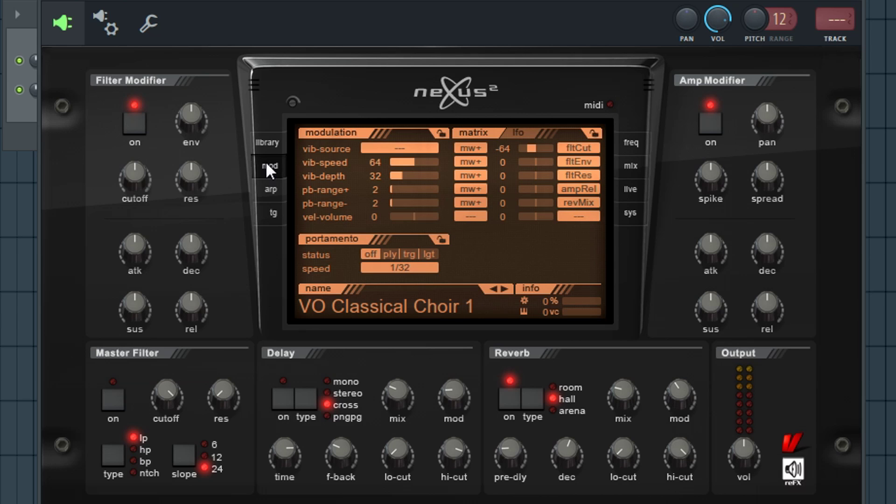
left_click(265, 147)
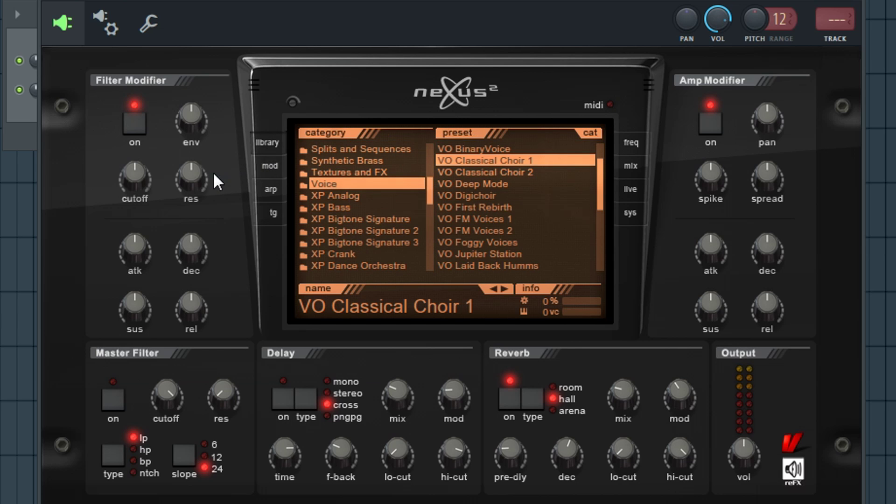
left_click(270, 166)
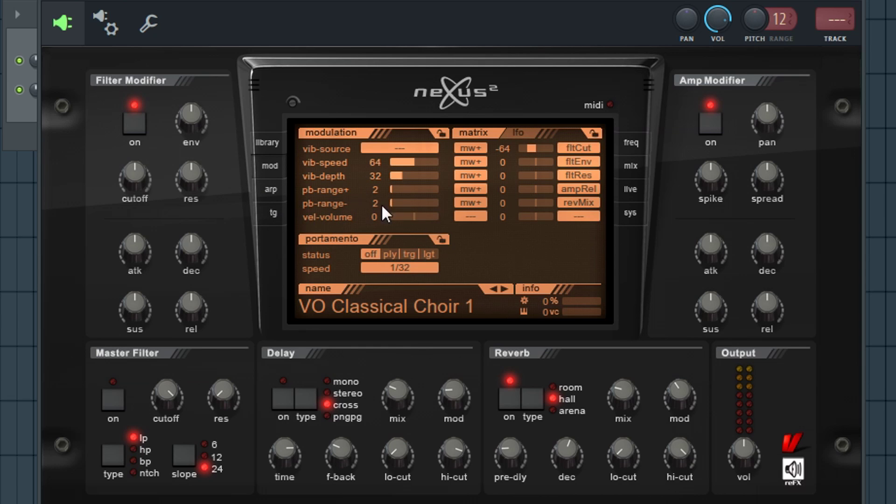
left_click_drag(405, 185, 454, 202)
Create an automation clip from Nexus's pitch knob and drag its end point up to 100%.
right_click(755, 17)
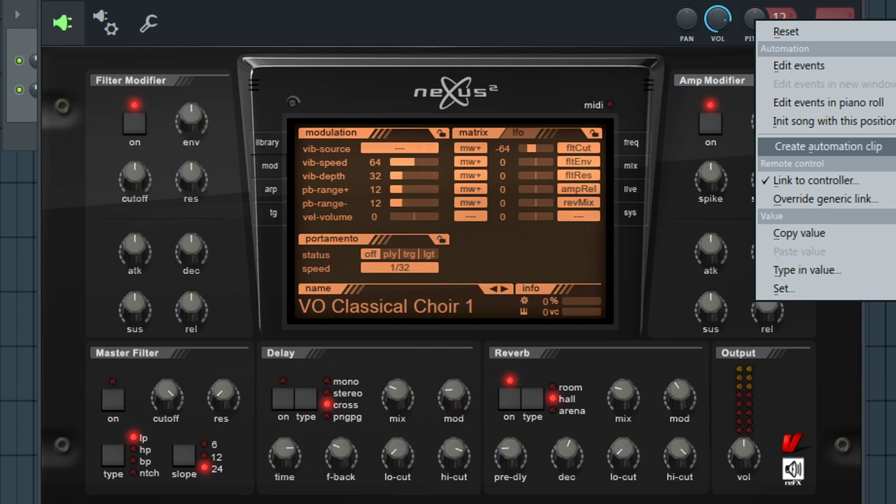
left_click(888, 147)
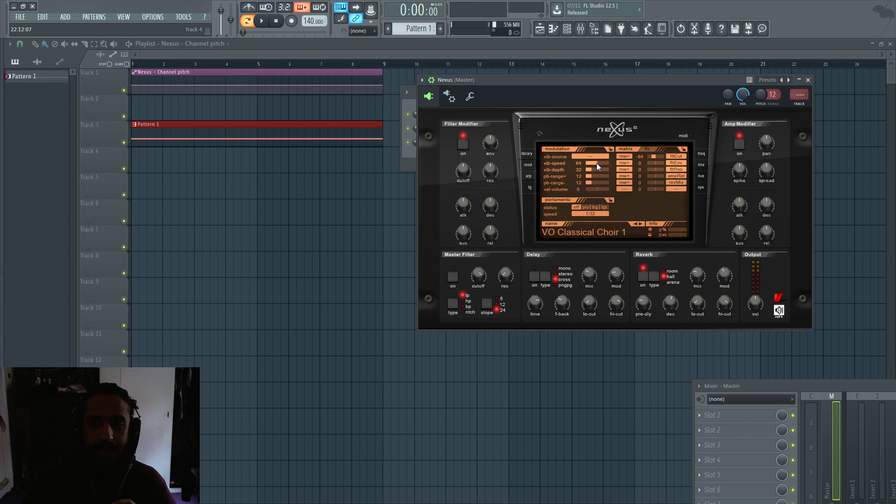
left_click_drag(773, 95, 774, 105)
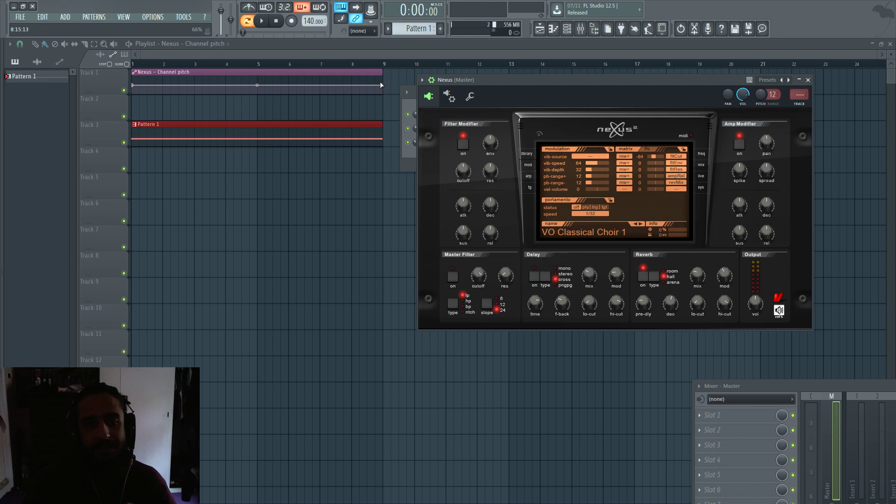
left_click_drag(384, 85, 387, 74)
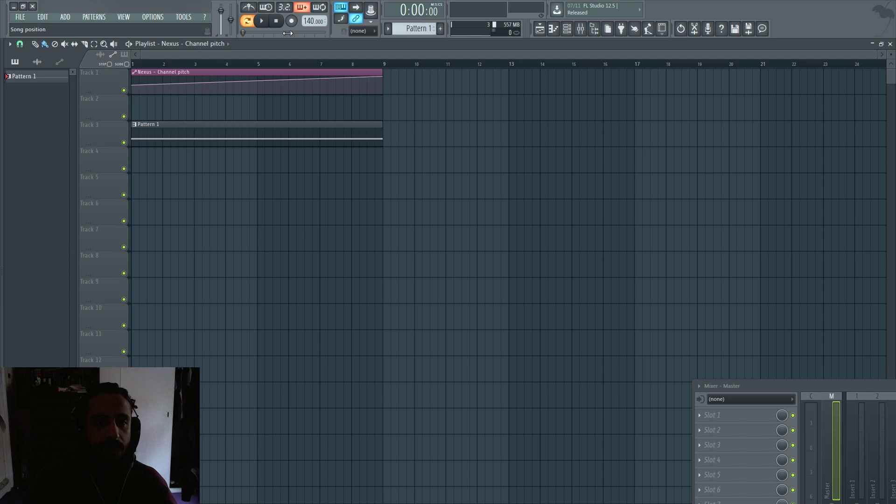
Play the riser, stretch the Nexus pitch automation clip to bar 13, then stop playback.
key("space")
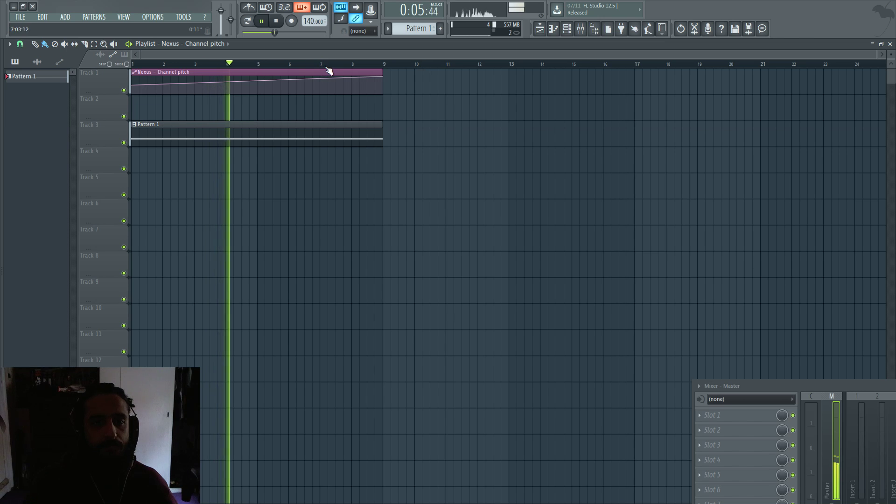
left_click_drag(384, 72, 508, 77)
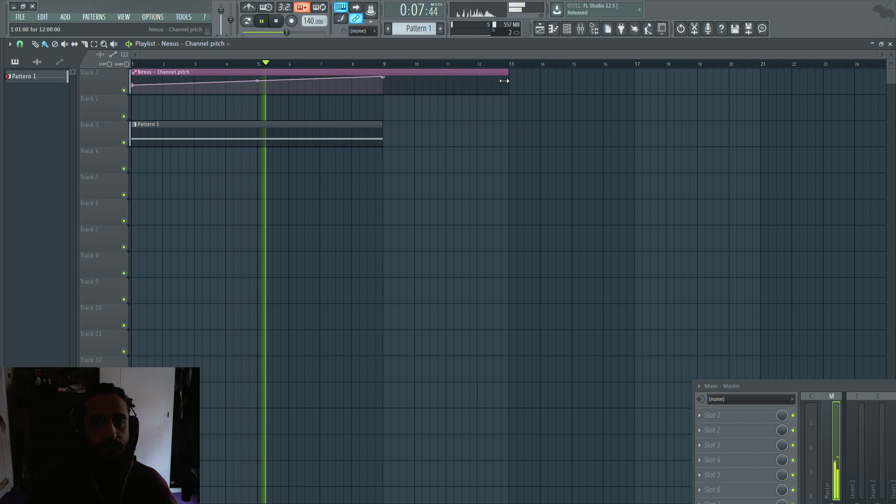
left_click(568, 30)
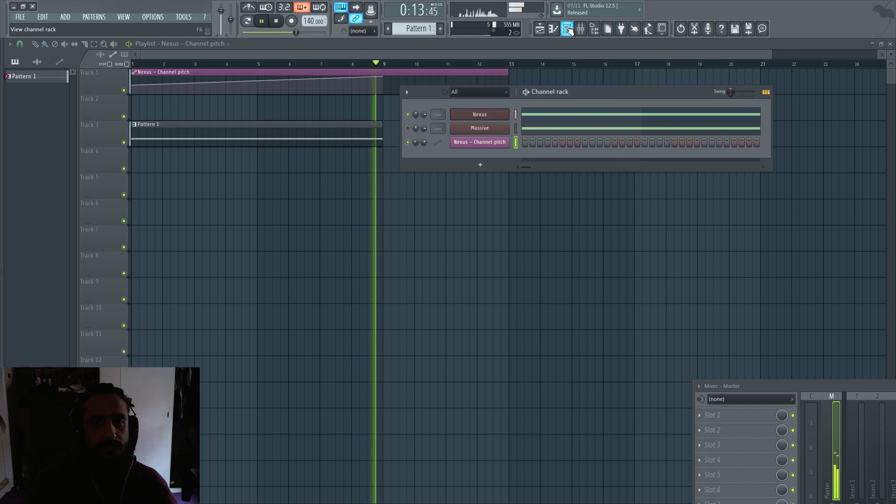
key("space")
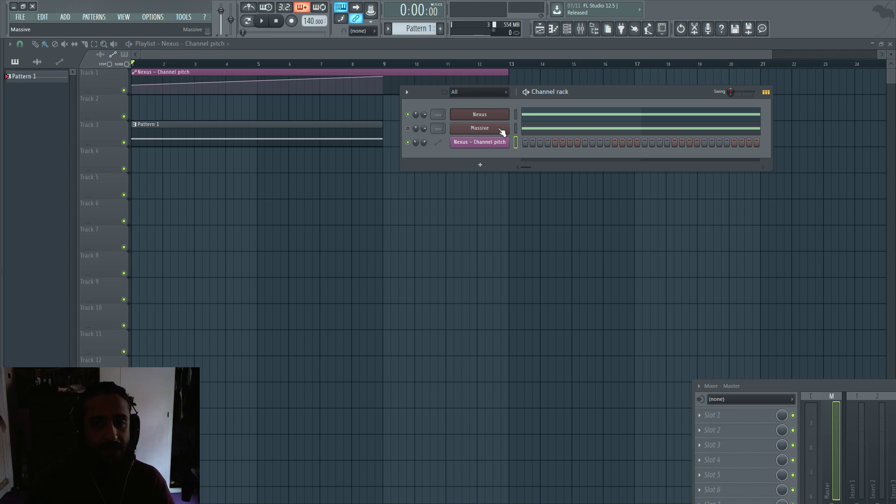
Open Massive, uncover its lower panel, and raise its pitch knob range to 12 semitones.
left_click(500, 129)
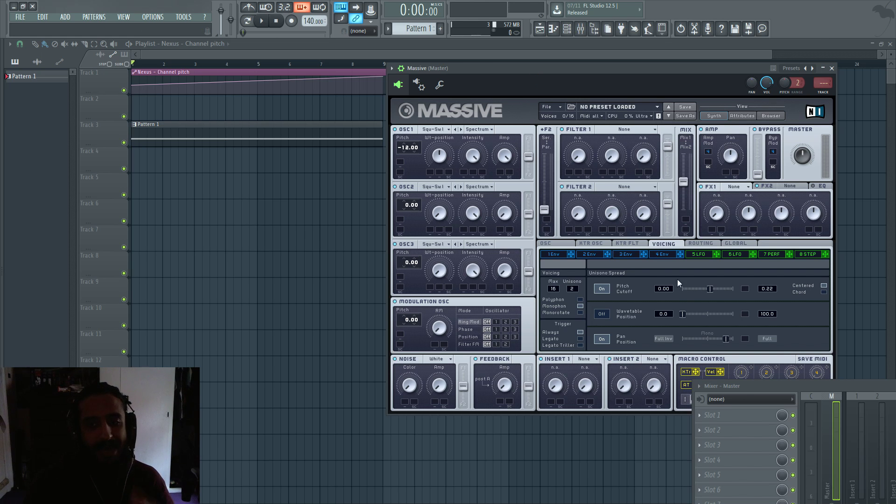
left_click_drag(744, 385, 748, 425)
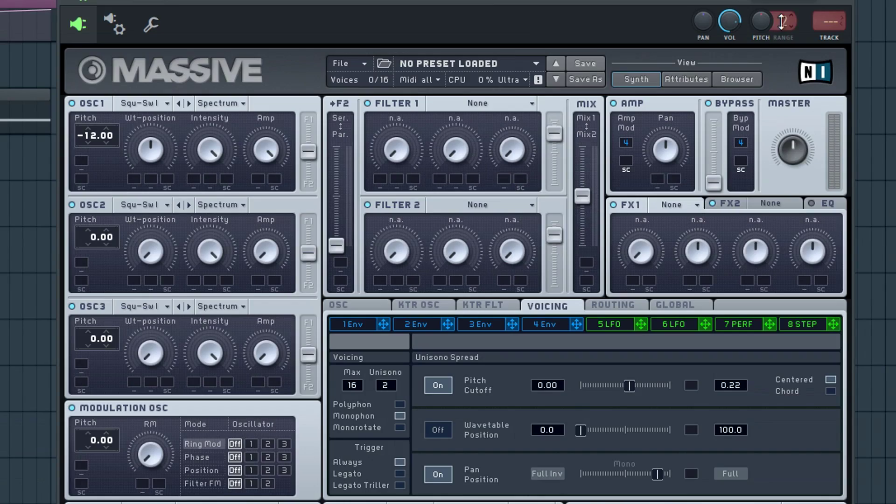
left_click_drag(797, 83, 798, 77)
Link Massive's pitch knob to the Nexus - Channel pitch internal controller, dropping oscillator 1 to -12.00.
right_click(764, 21)
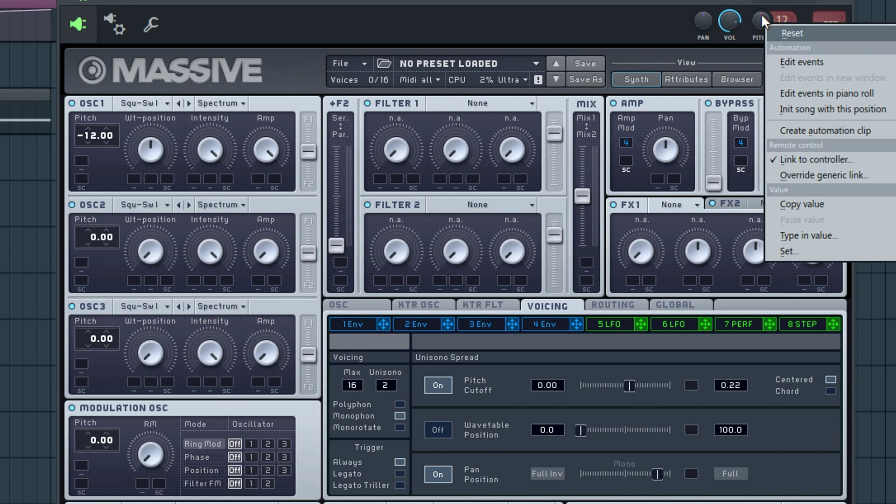
left_click(863, 163)
left_click(177, 300)
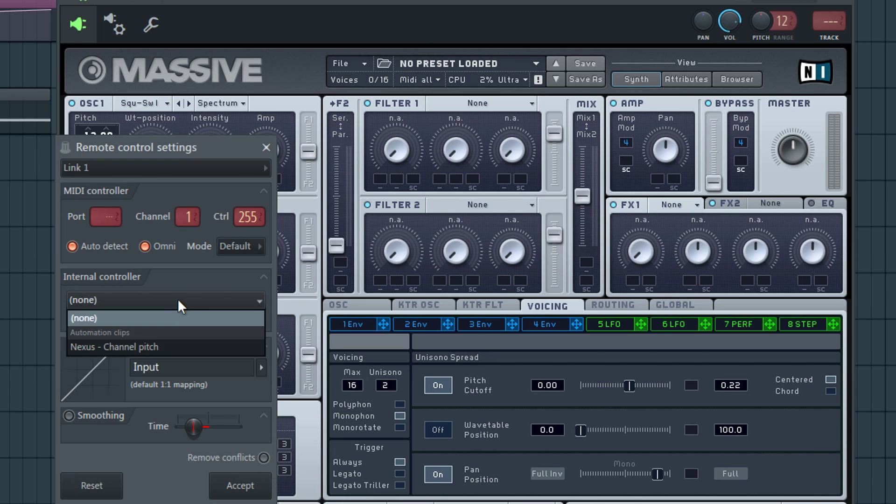
left_click(152, 348)
left_click(241, 488)
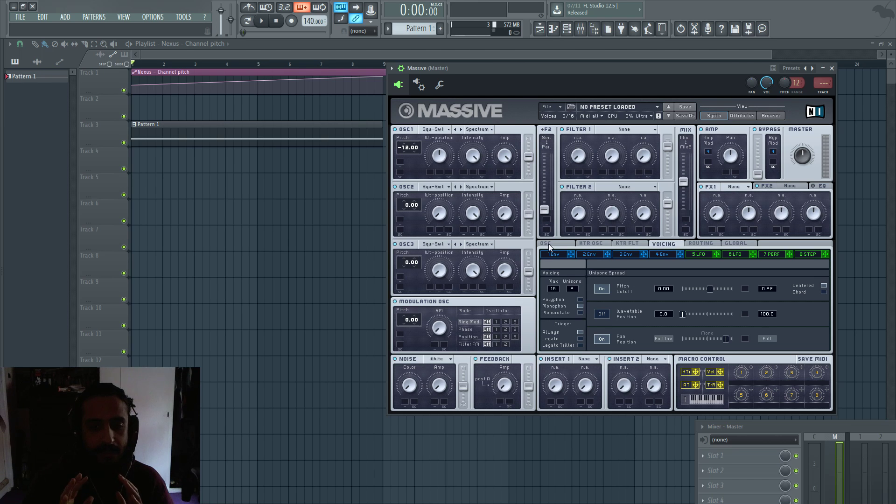
Set Massive's oscillator pitchbend range to 12.00 up and -12.00 down.
left_click(548, 244)
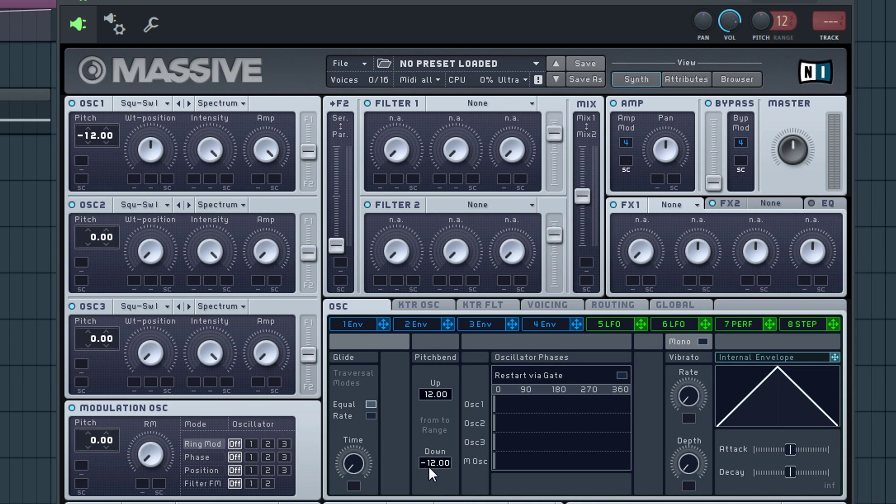
left_click_drag(428, 464, 424, 462)
Solo Massive and play the riser, then close all windows and stop playback at the start.
key("F6")
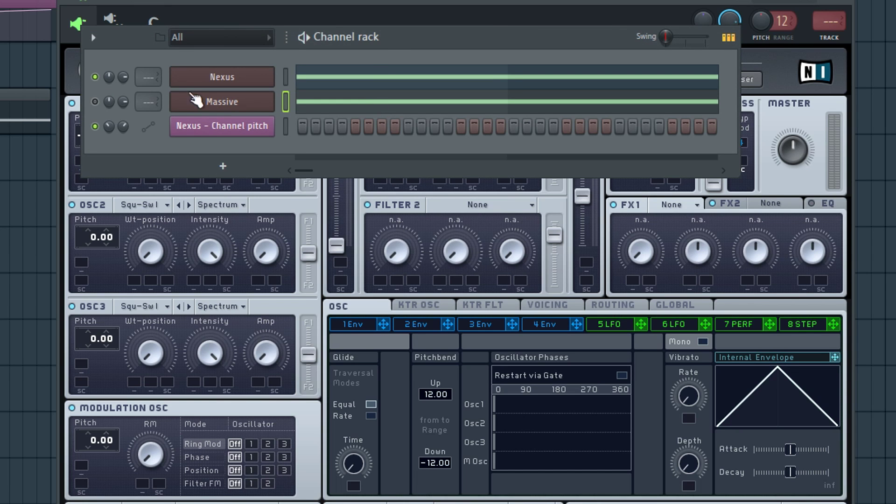
right_click(95, 102)
key("space")
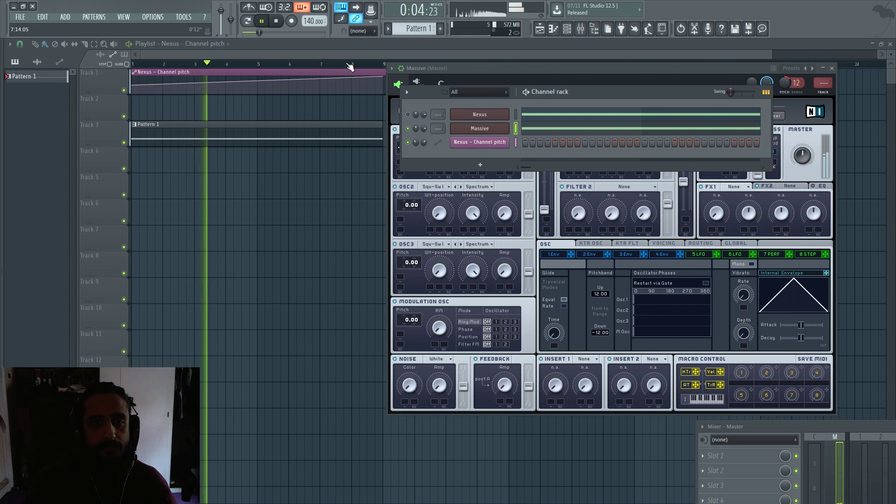
key("F12")
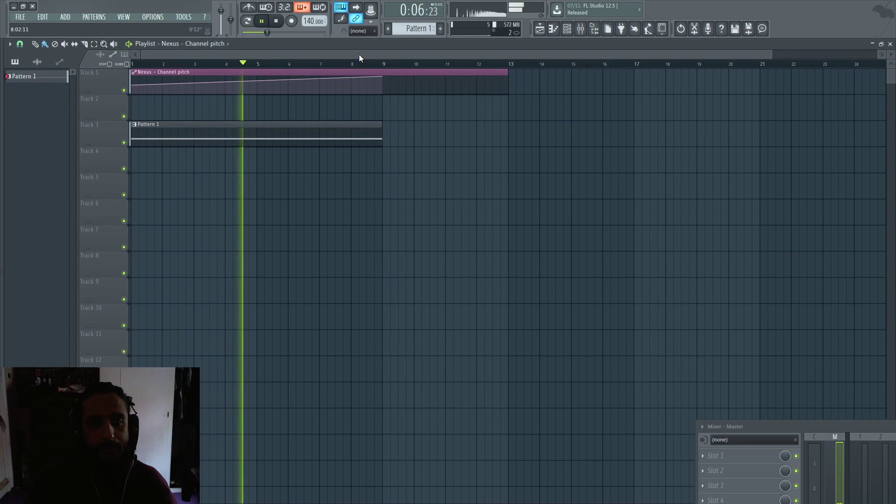
key("space")
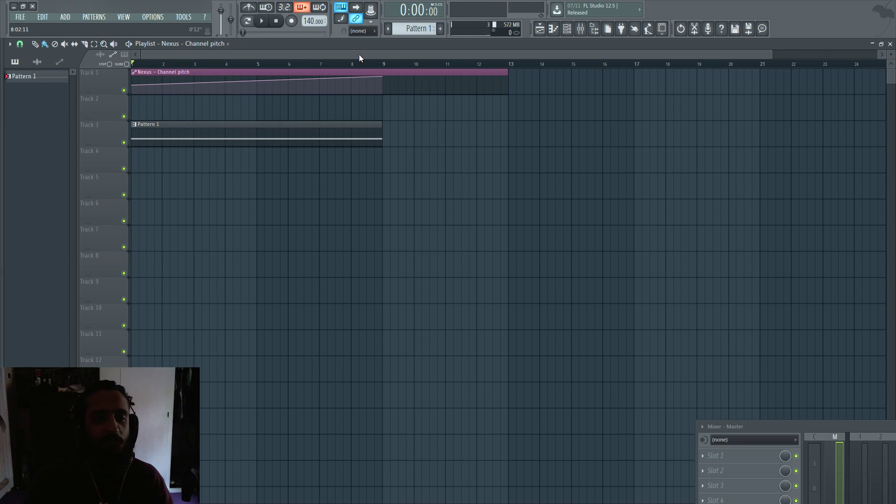